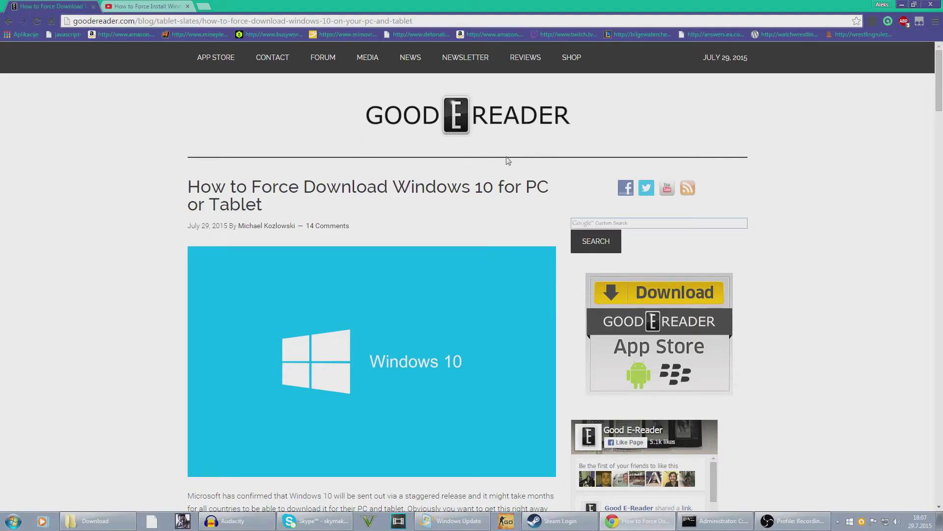
# Scroll the Good E-Reader article and compare it with the YouTube Windows 10 installation video
pyautogui.scroll(-2, 325, 290)
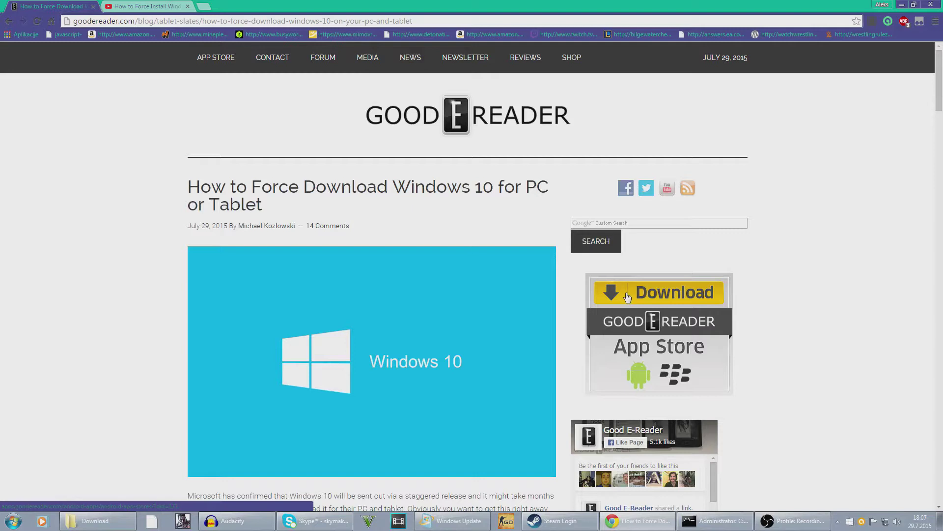
pyautogui.scroll(-3, 745, 306)
pyautogui.scroll(3, 611, 242)
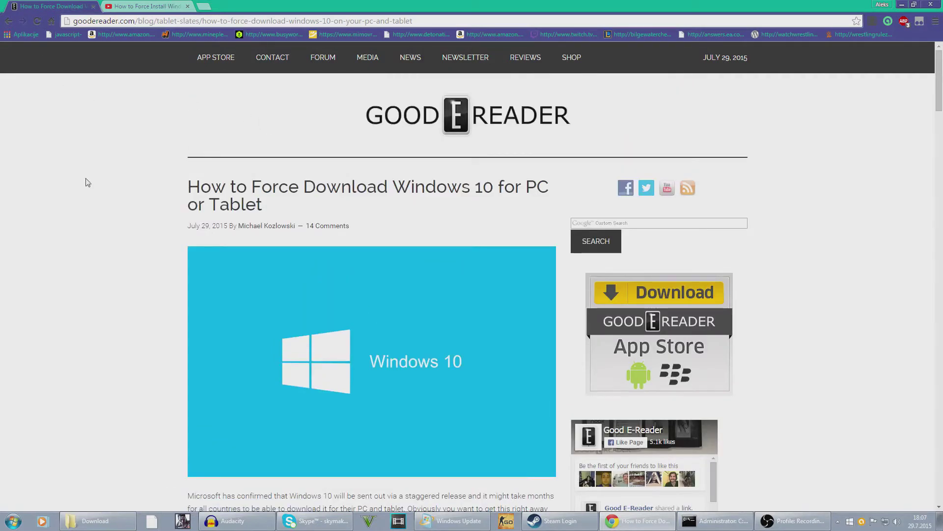
pyautogui.click(156, 5)
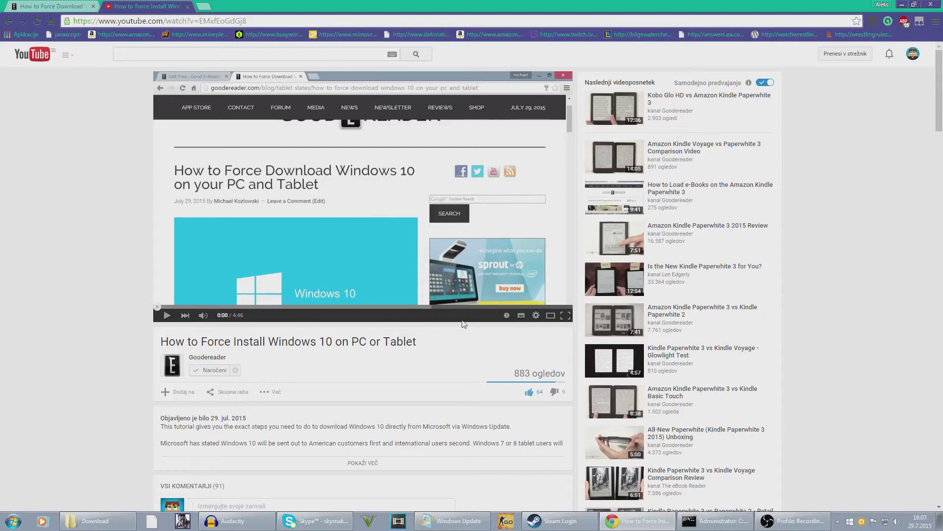
pyautogui.hotkey('ctrl', 'Tab')
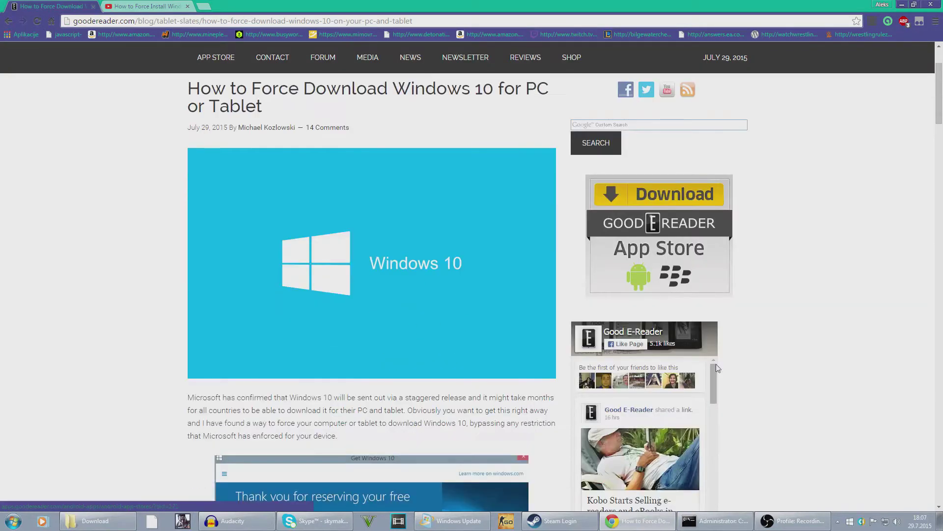
pyautogui.scroll(3, 716, 368)
pyautogui.hotkey('ctrl', 'Tab')
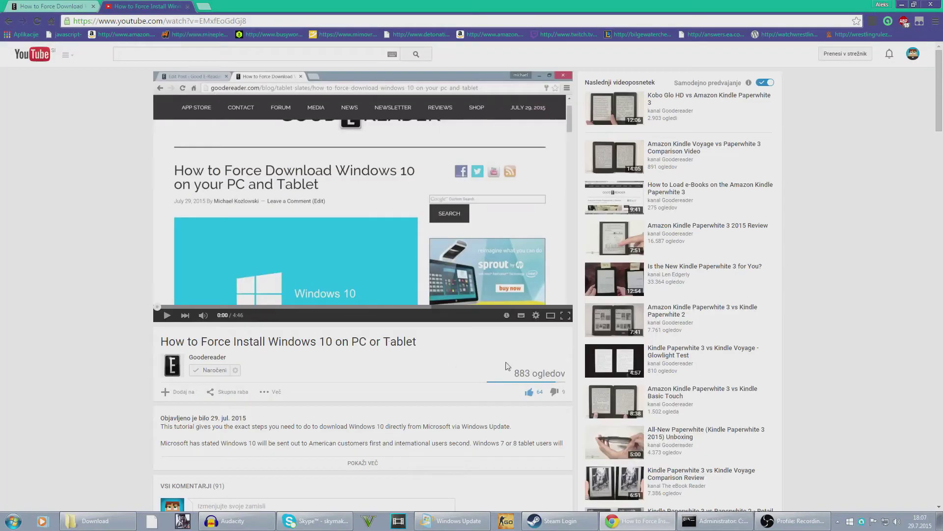
pyautogui.hotkey('ctrl', 'Tab')
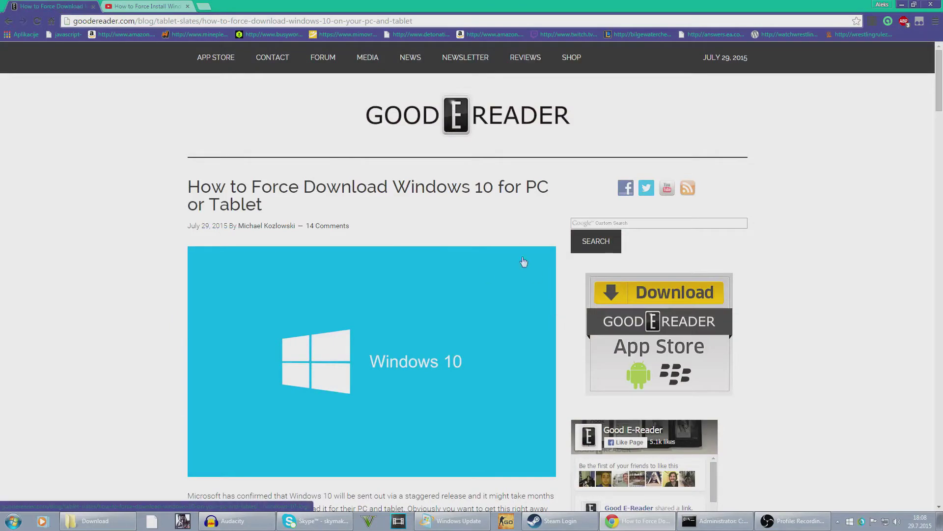
# Check the Get Windows 10 reservation window to confirm the free upgrade is reserved
pyautogui.scroll(-7, 462, 373)
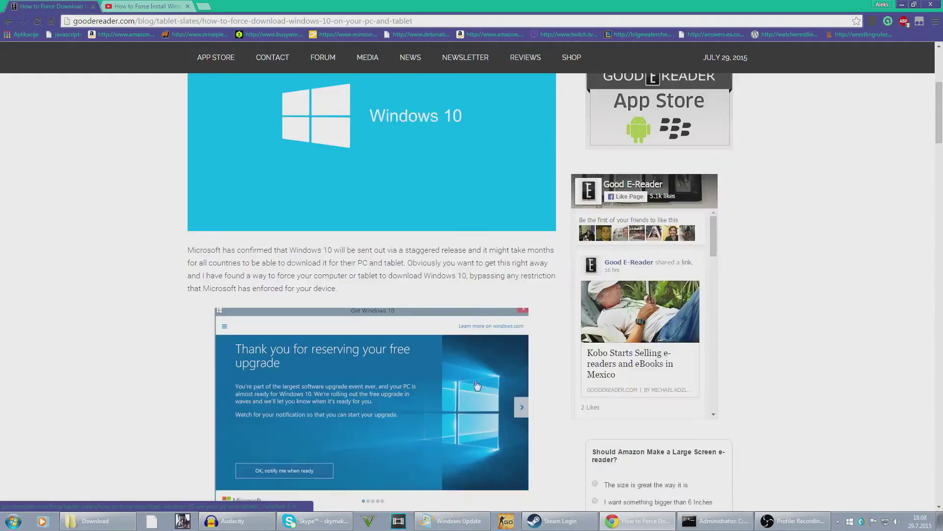
pyautogui.scroll(-3, 481, 387)
pyautogui.scroll(-5, 481, 387)
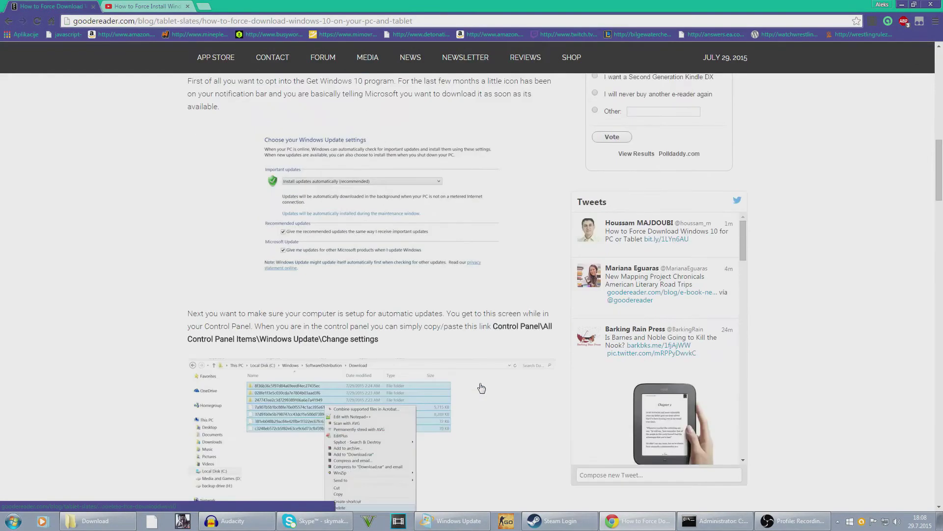
pyautogui.scroll(15, 486, 391)
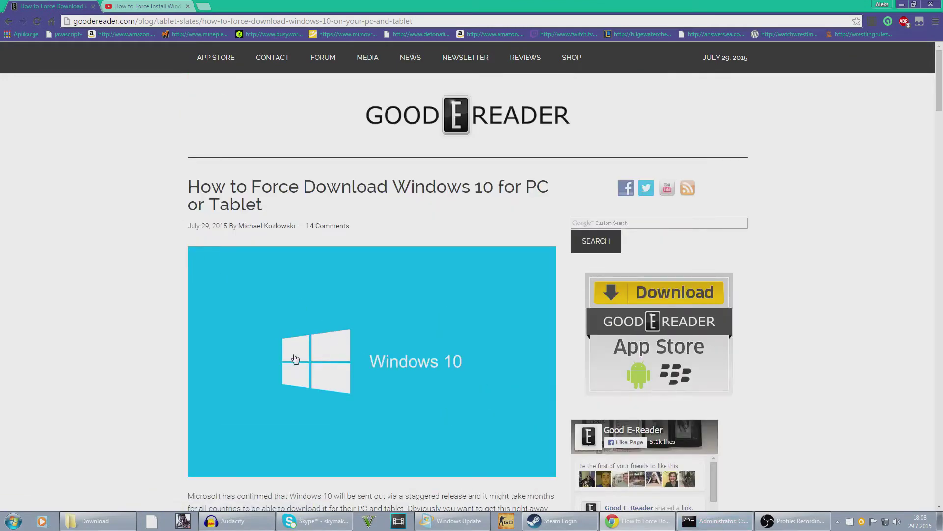
pyautogui.click(851, 522)
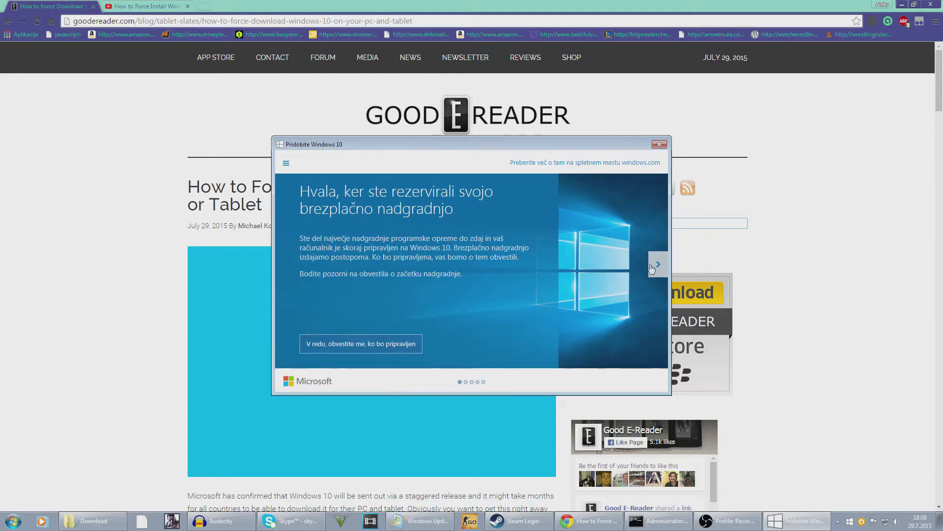
pyautogui.click(659, 144)
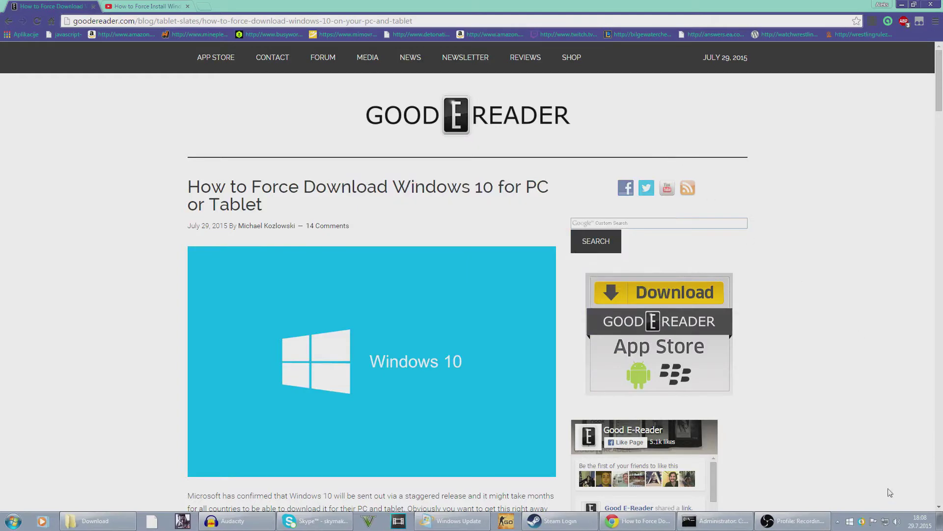
# Scroll to the article's Windows Update settings screenshot and bring up the Get Windows 10 tray menu
pyautogui.scroll(-1, 335, 232)
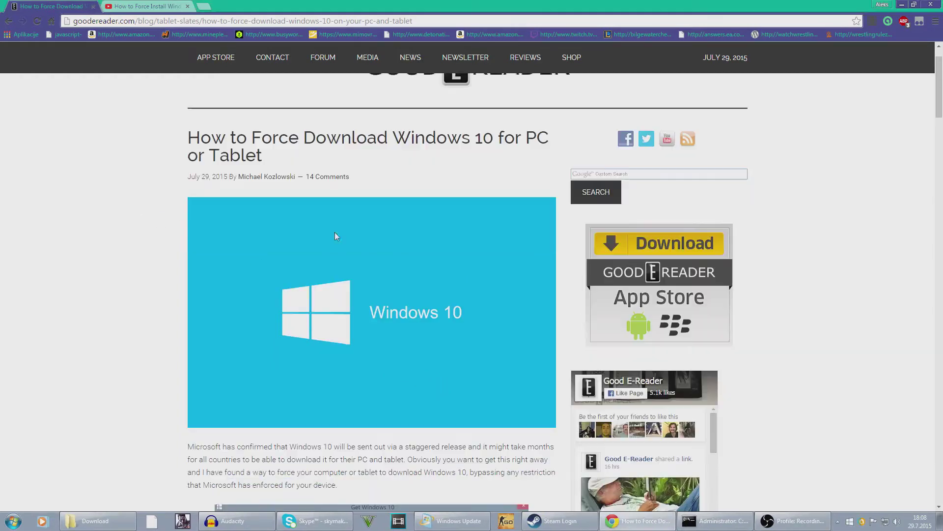
pyautogui.scroll(-9, 335, 232)
pyautogui.scroll(2, 276, 177)
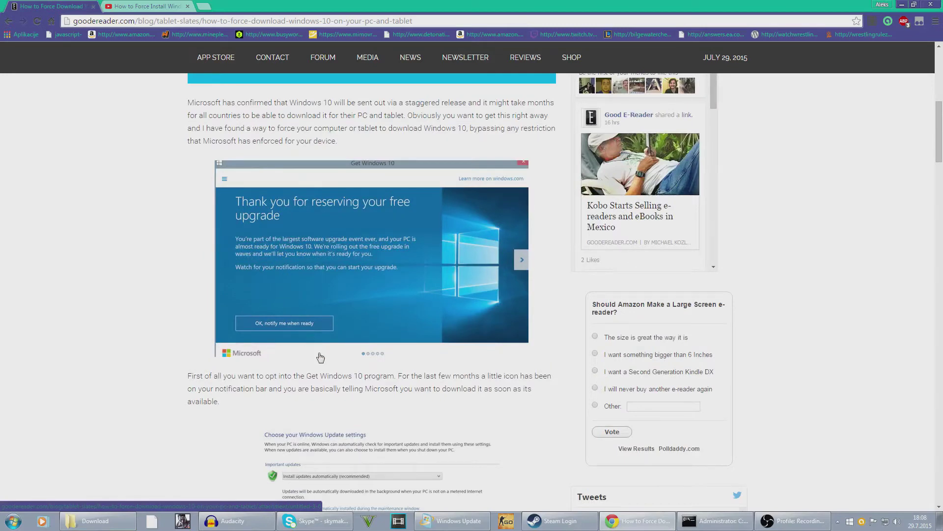
pyautogui.scroll(-2, 317, 356)
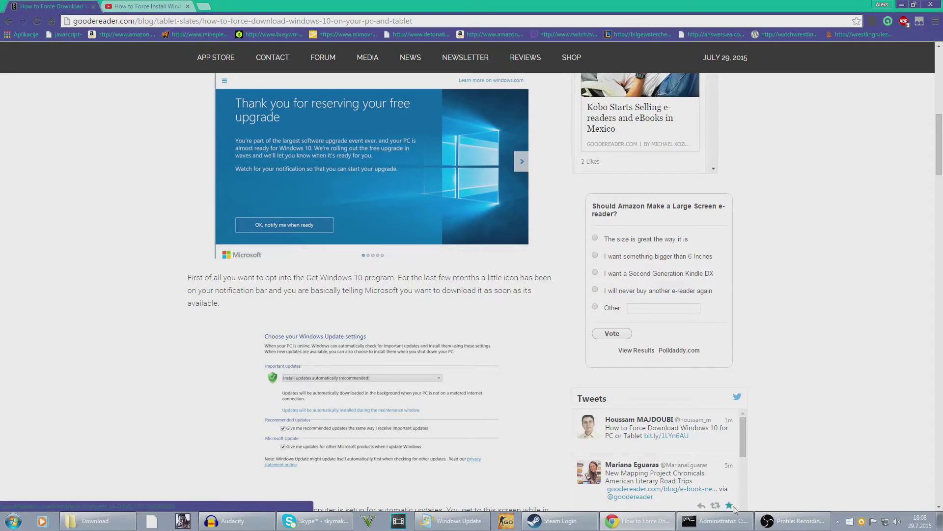
pyautogui.rightClick(860, 523)
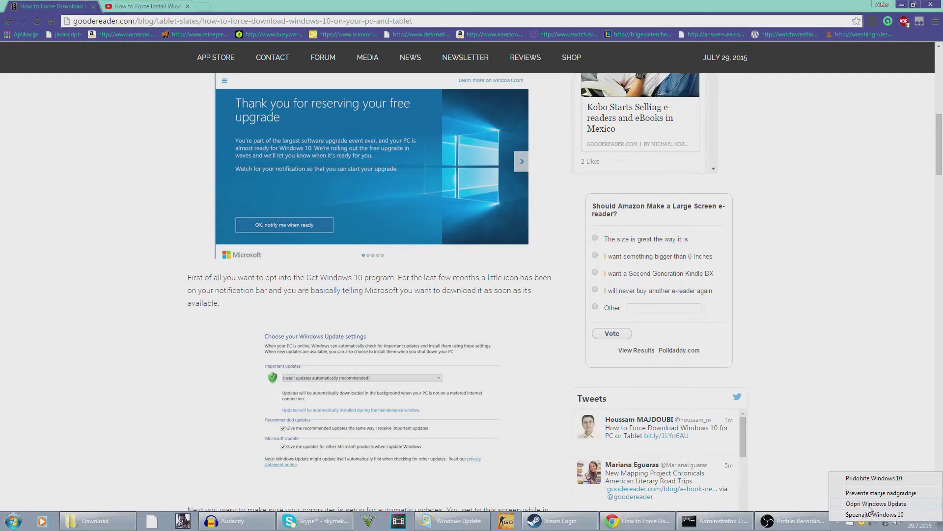
# Open Windows Update from the tray menu and go to its Change settings page, with the download at 17%
pyautogui.click(873, 504)
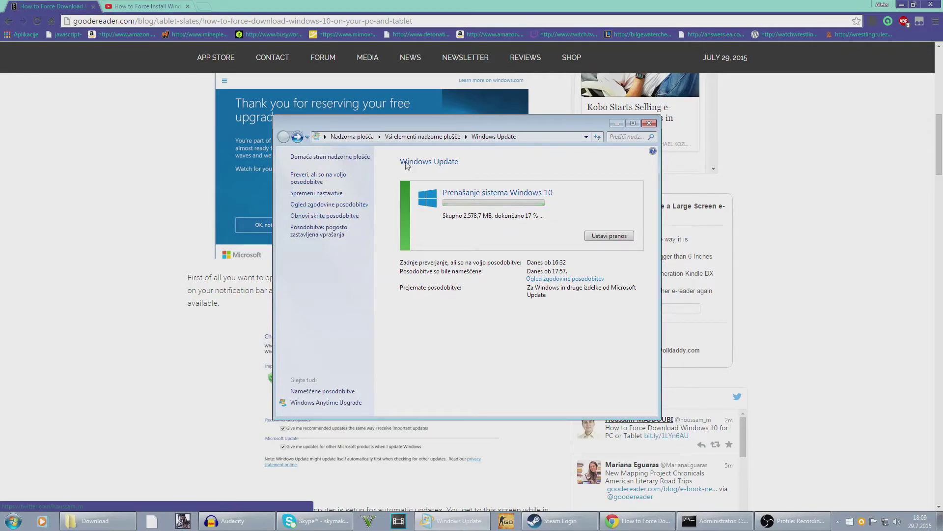
pyautogui.click(329, 196)
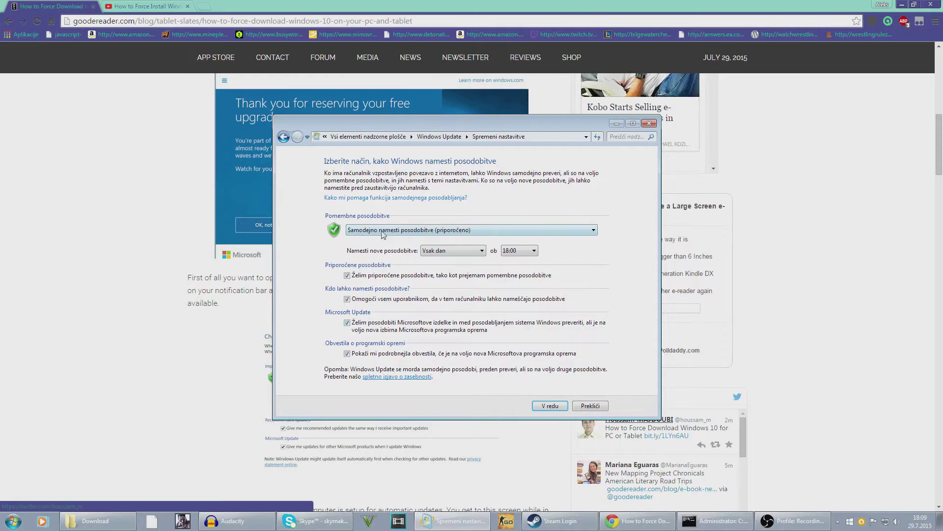
# Leave important updates on automatic install, reposition the window, and return to the main page at 18%
pyautogui.click(431, 230)
pyautogui.click(431, 230)
pyautogui.moveTo(424, 129); pyautogui.dragTo(391, 119)
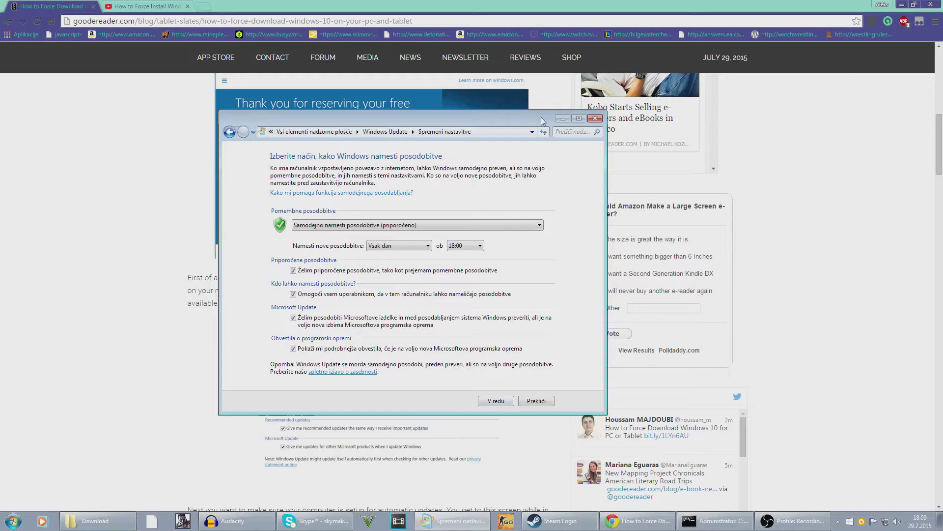
pyautogui.moveTo(545, 121); pyautogui.dragTo(864, 171)
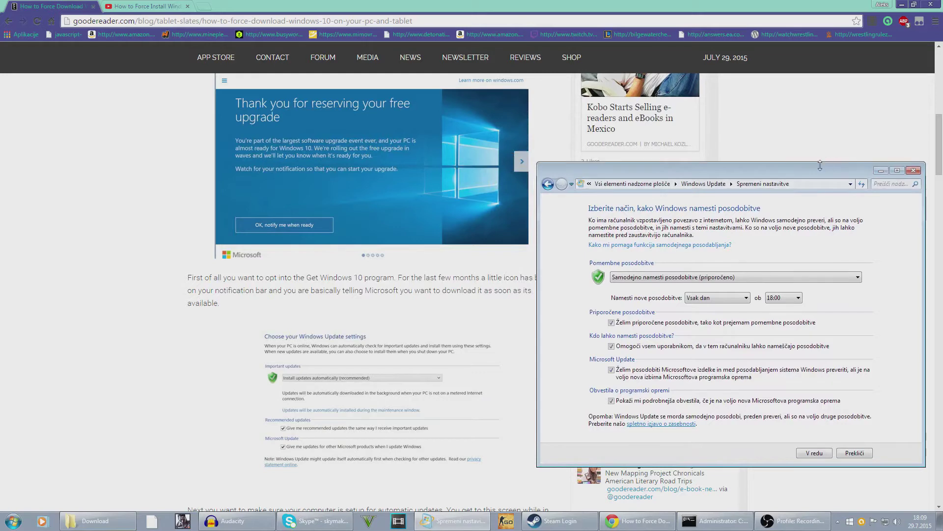
pyautogui.moveTo(820, 163); pyautogui.dragTo(819, 144)
pyautogui.click(547, 166)
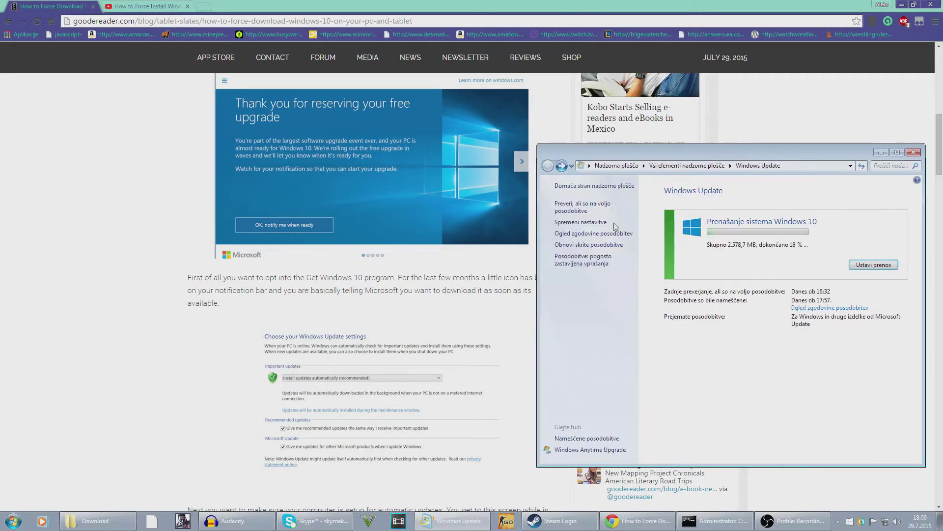
pyautogui.moveTo(729, 156); pyautogui.dragTo(418, 114)
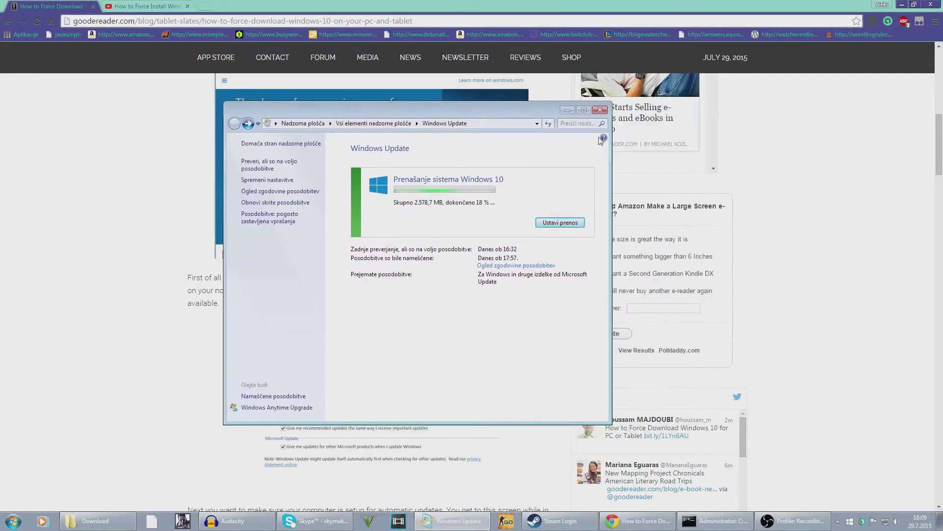
# Minimize Windows Update, scroll the article to the SoftwareDistribution\Download step, and open Start
pyautogui.click(567, 110)
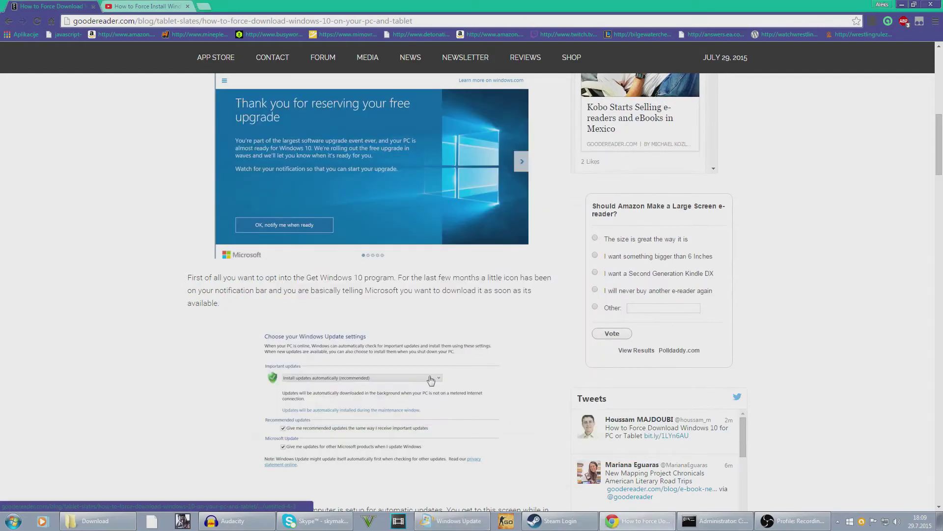
pyautogui.scroll(-6, 678, 448)
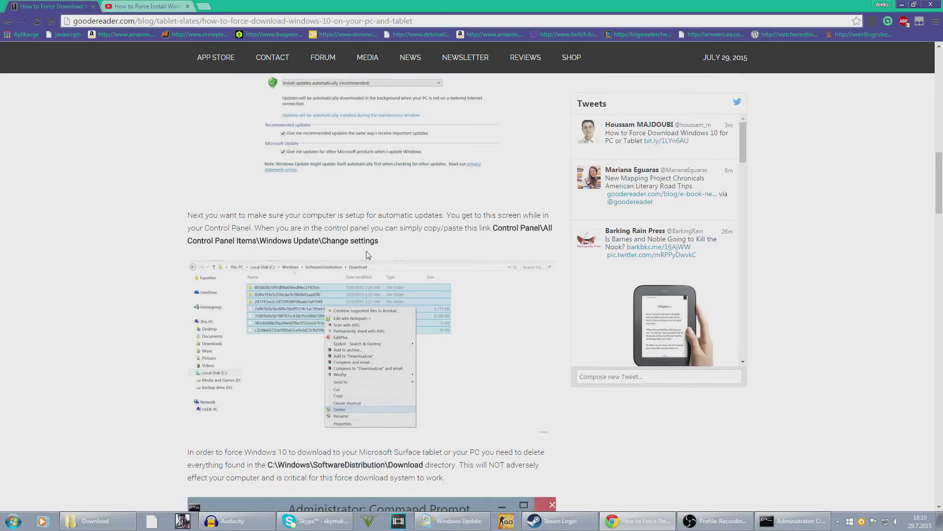
pyautogui.press('super')
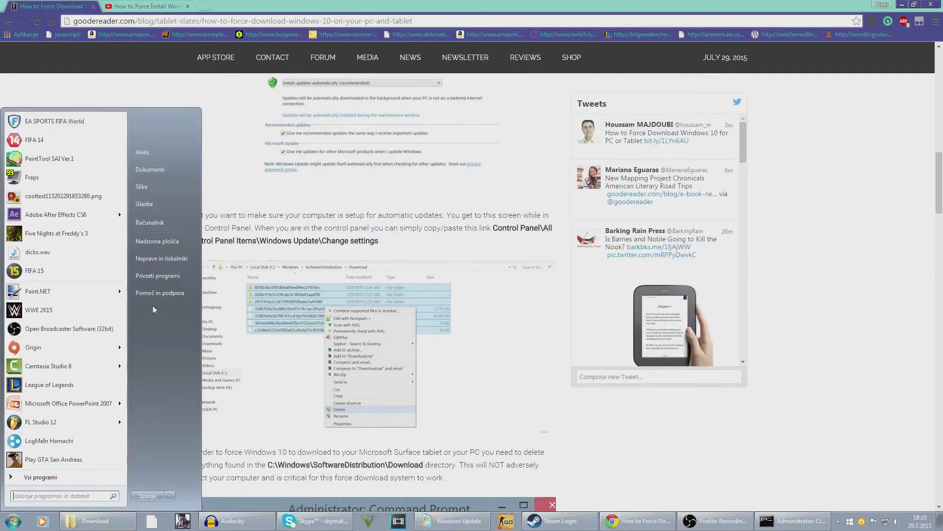
# Browse in Explorer to C:\Windows\SoftwareDistribution\Download
pyautogui.click(150, 222)
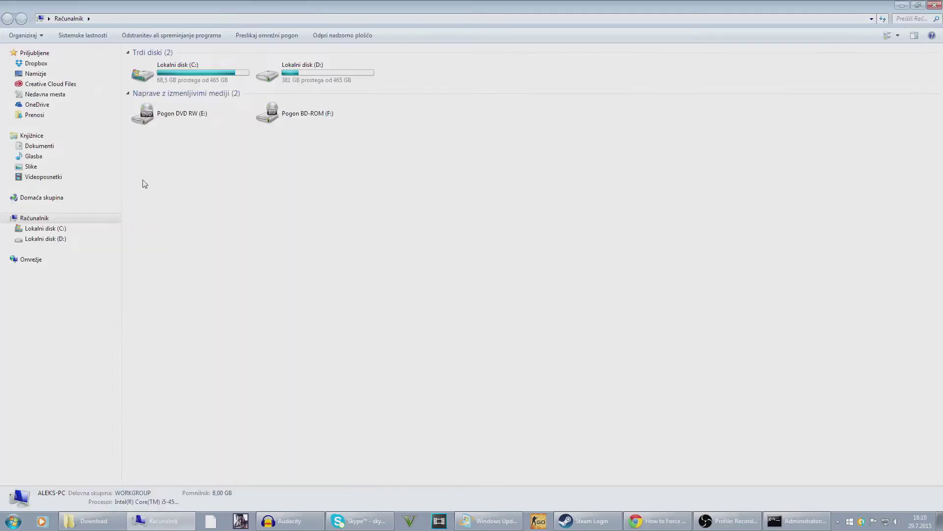
pyautogui.doubleClick(196, 74)
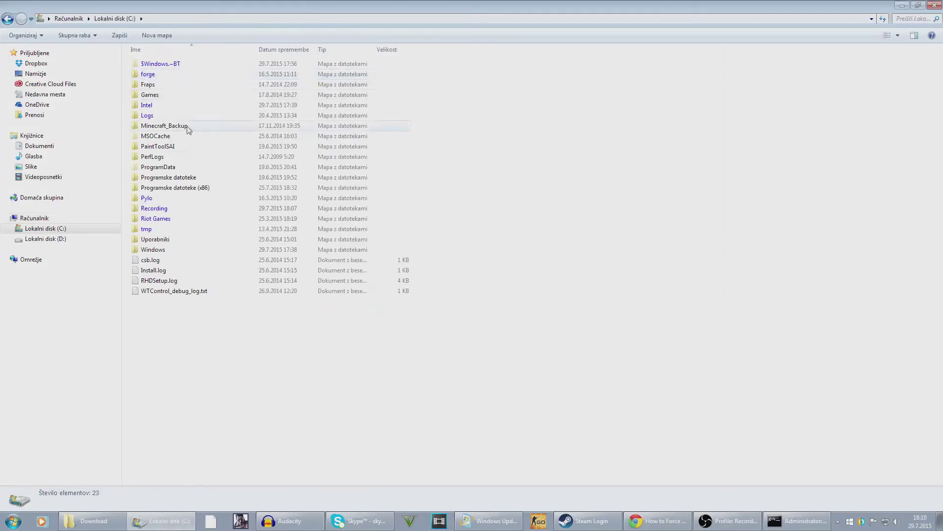
pyautogui.doubleClick(177, 251)
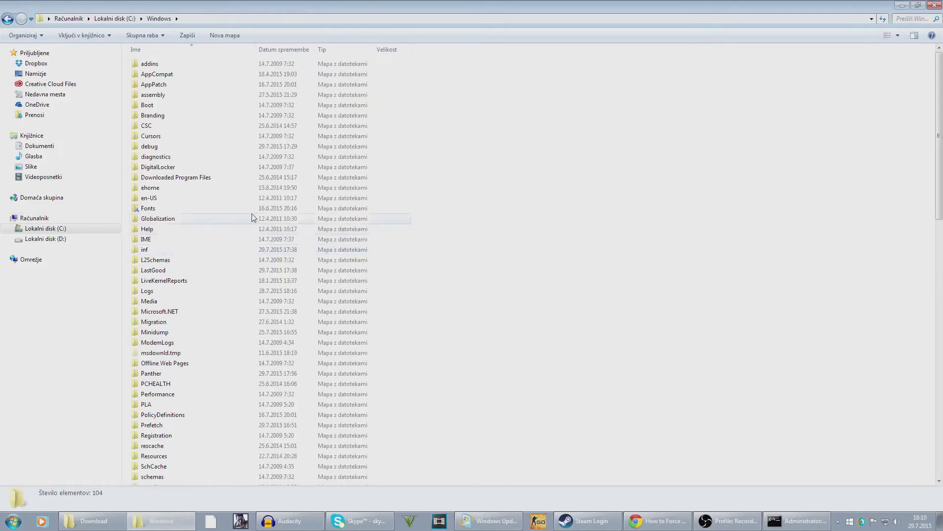
pyautogui.scroll(-13, 208, 288)
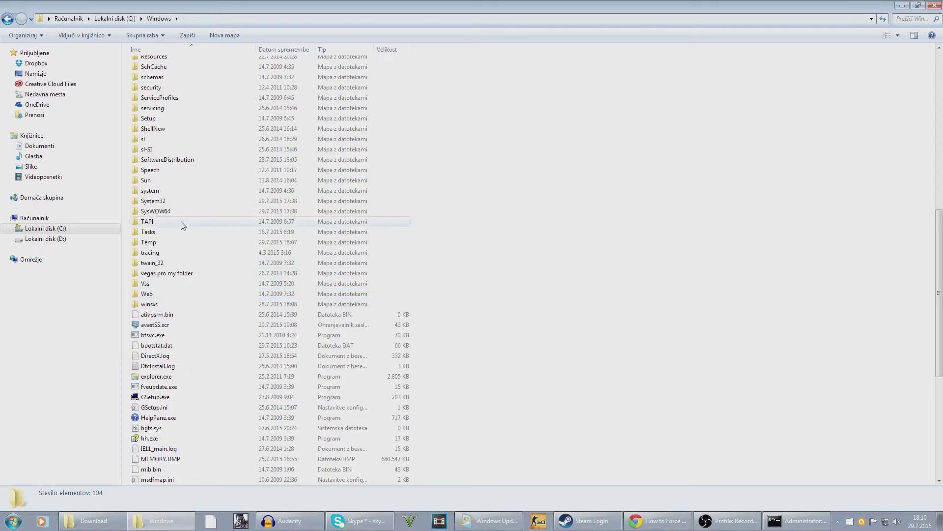
pyautogui.doubleClick(183, 158)
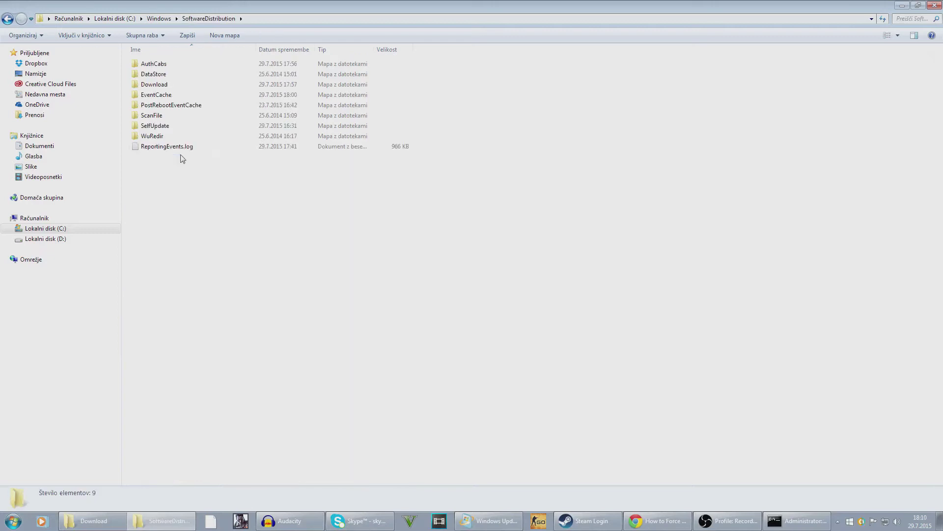
pyautogui.doubleClick(190, 85)
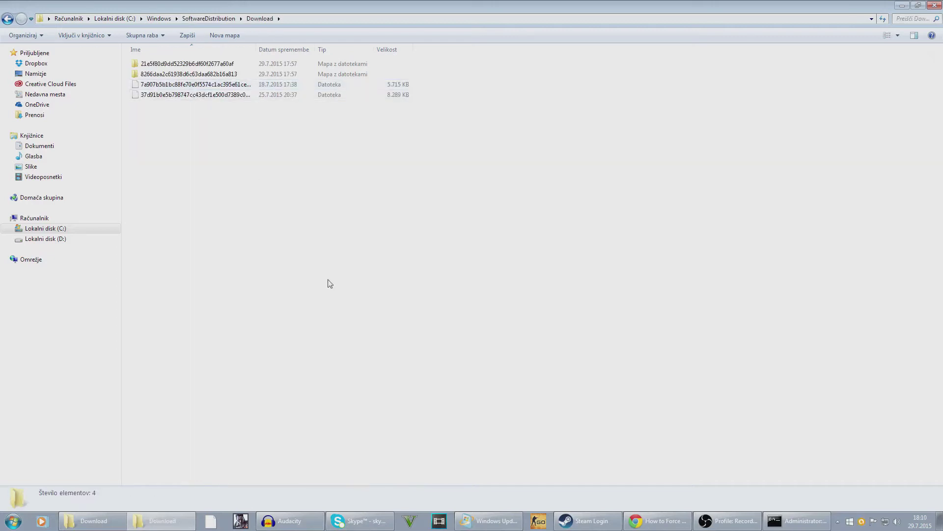
# Select the four downloaded items, then go back to the root of Local disk (C:)
pyautogui.moveTo(327, 280); pyautogui.dragTo(239, 168)
pyautogui.click(7, 19)
pyautogui.click(7, 20)
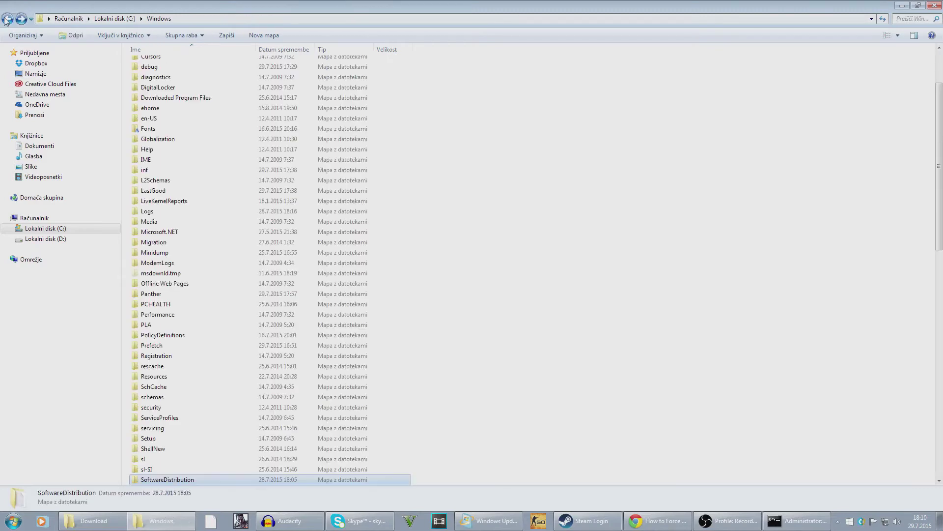
pyautogui.click(7, 19)
pyautogui.click(273, 386)
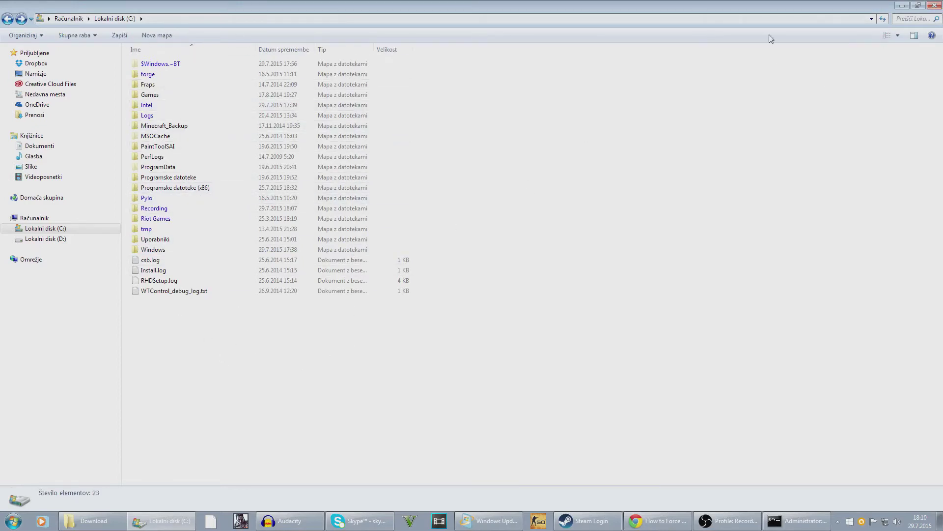
# Close Explorer and launch cmd.exe as administrator from the Start menu
pyautogui.click(936, 6)
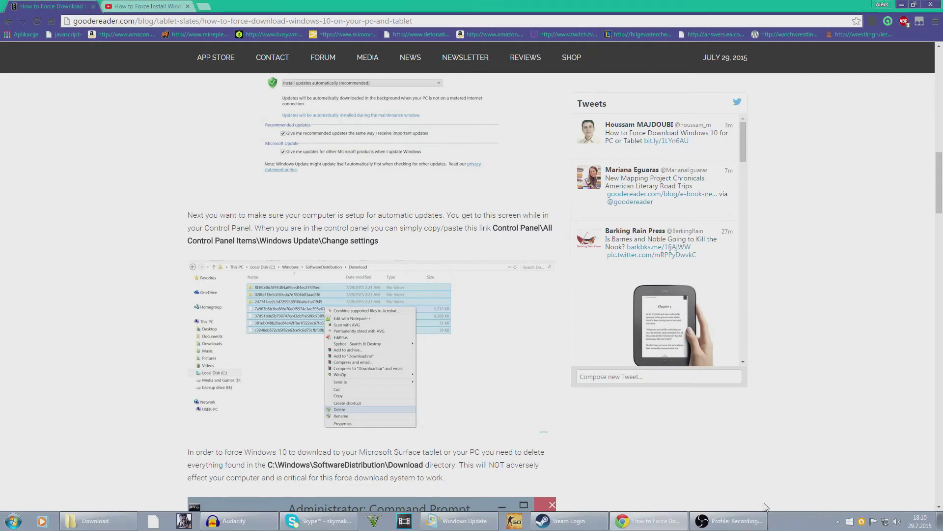
pyautogui.click(13, 521)
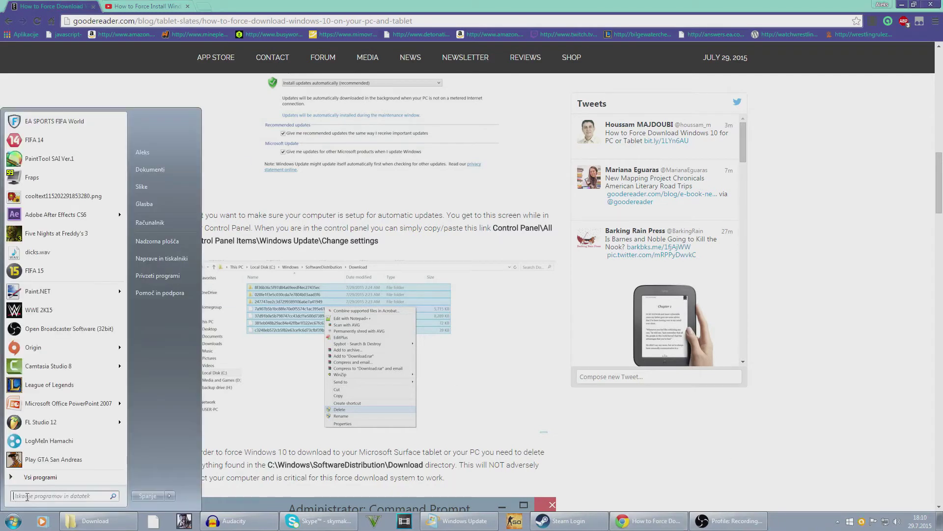
pyautogui.write('cmd')
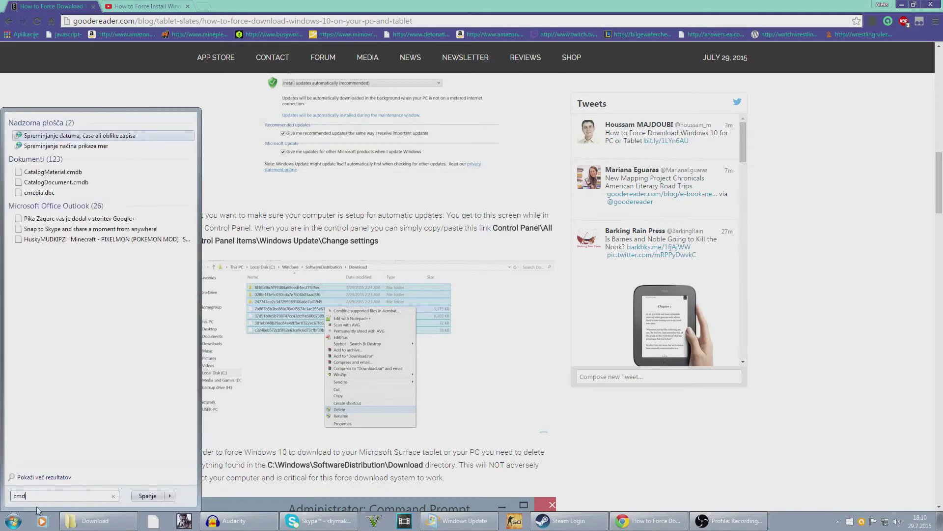
pyautogui.rightClick(34, 136)
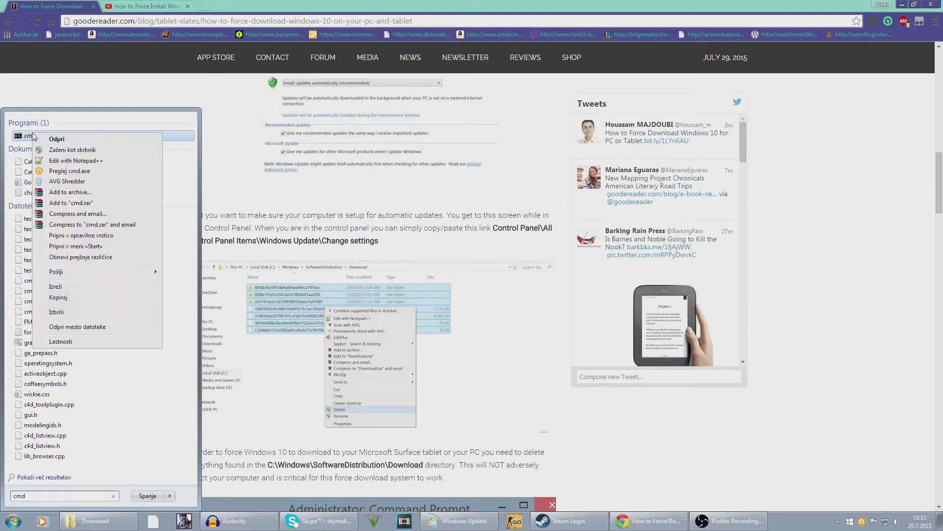
pyautogui.click(69, 150)
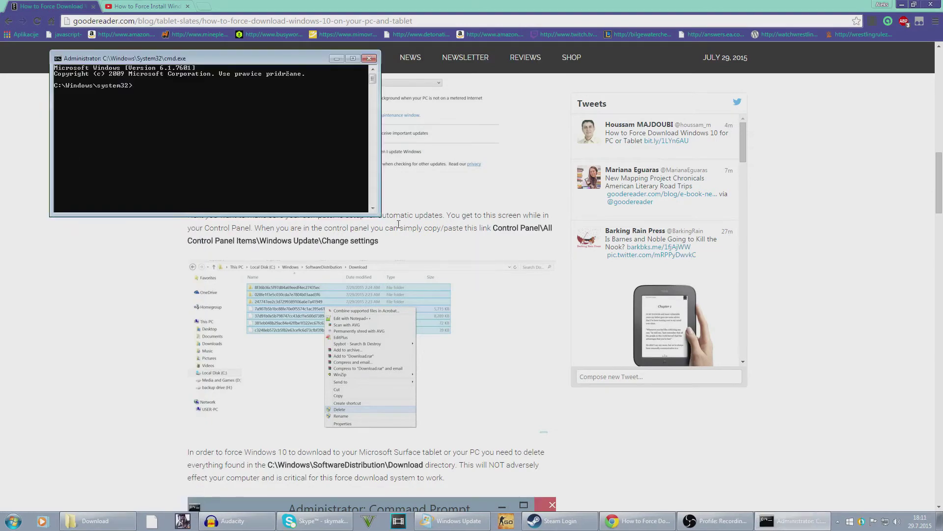
# Scroll the article down to its wuauclt.exe /updatenow Command Prompt step
pyautogui.click(867, 361)
pyautogui.scroll(-5, 867, 361)
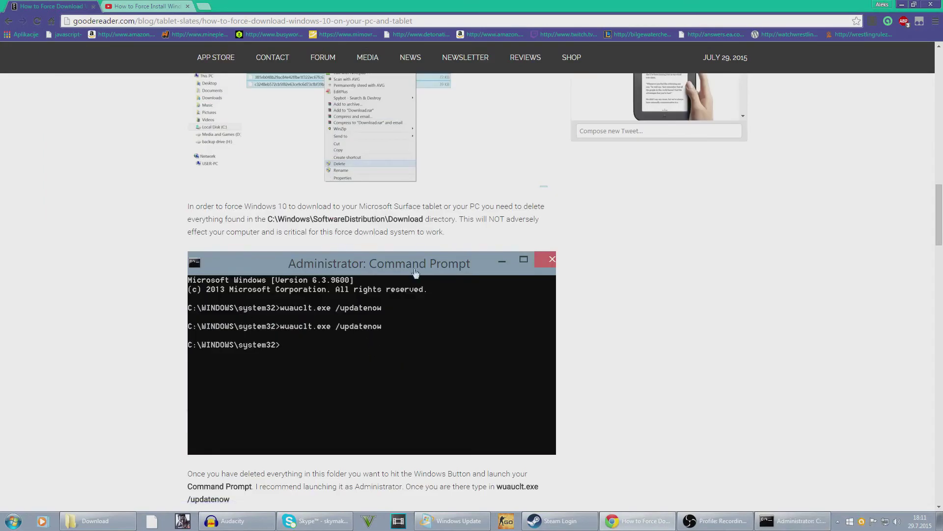
pyautogui.scroll(-1, 416, 273)
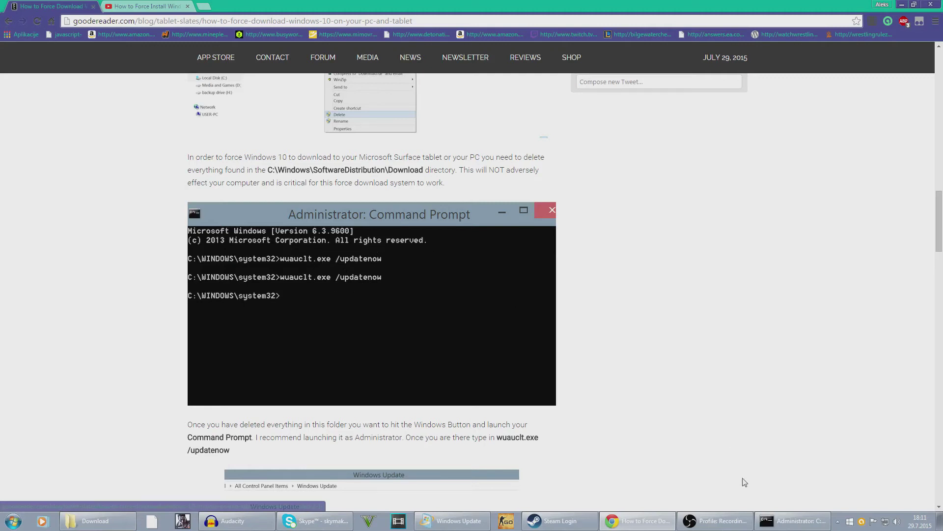
# Place the administrator Command Prompt beside the article and enter wuauclt.exe /updatenow
pyautogui.click(790, 525)
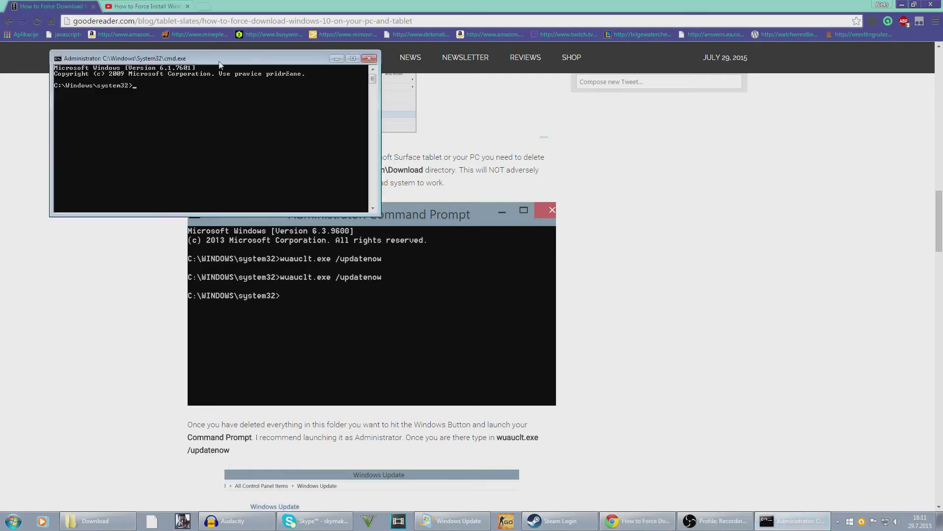
pyautogui.moveTo(138, 55); pyautogui.dragTo(491, 286)
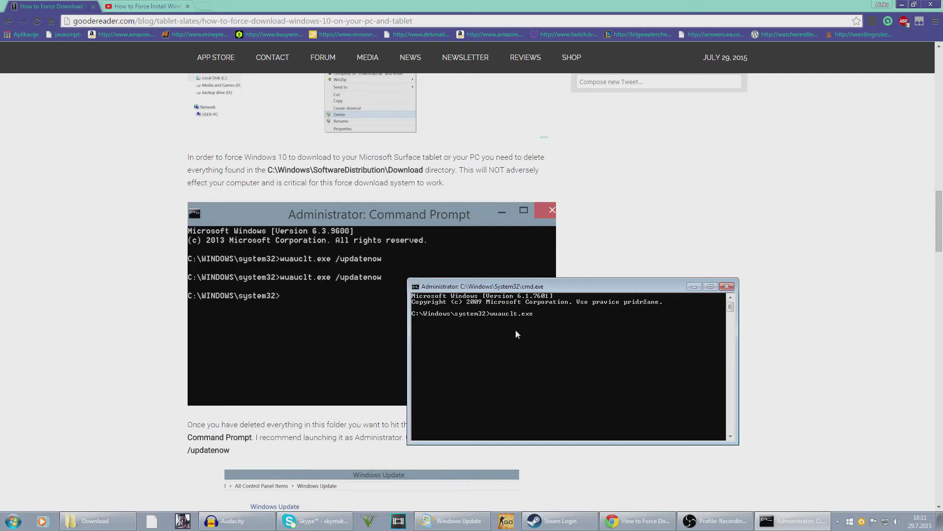
pyautogui.write('pdatenow')
# Close the Command Prompt and check the Windows 10 download progress in Windows Update
pyautogui.click(727, 286)
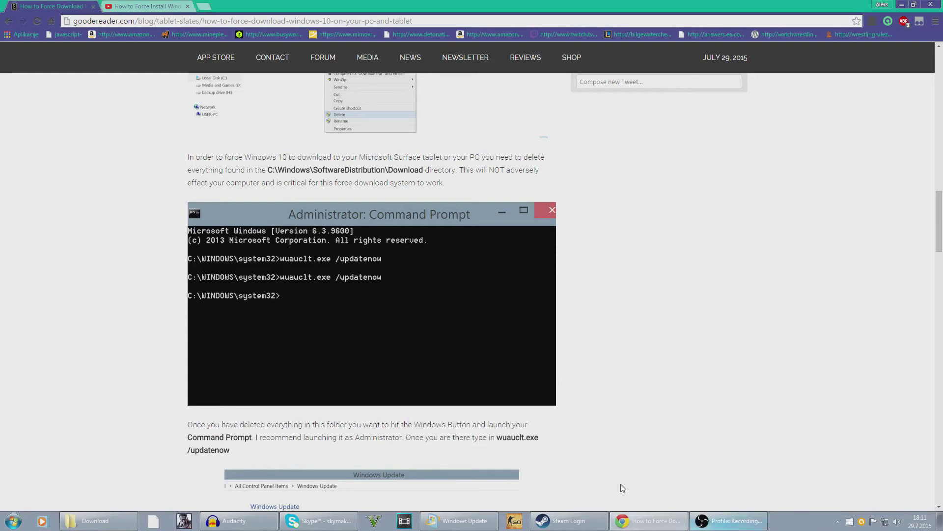
pyautogui.click(432, 519)
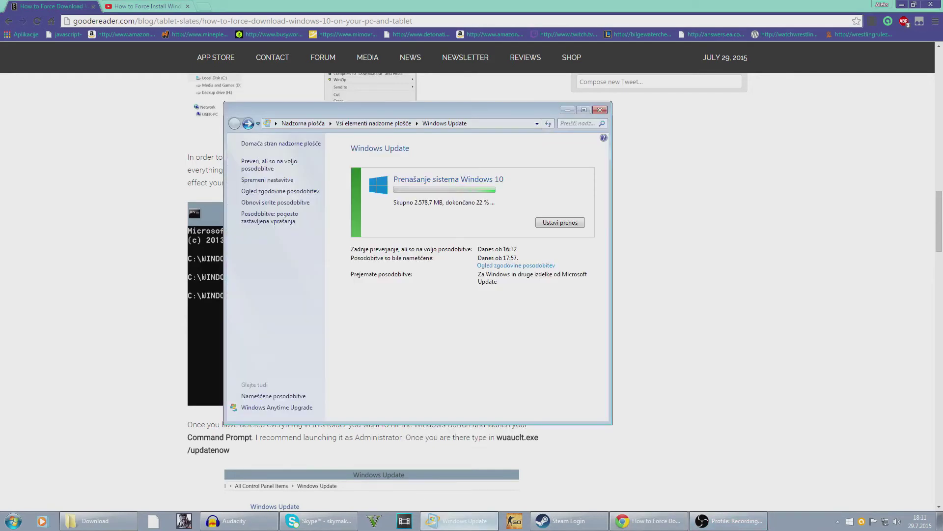
pyautogui.click(432, 520)
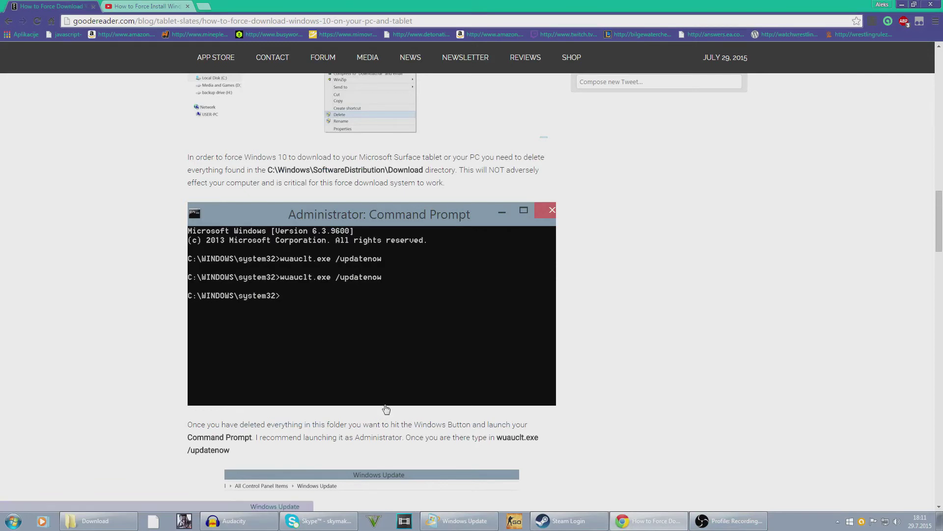
pyautogui.press('super+d')
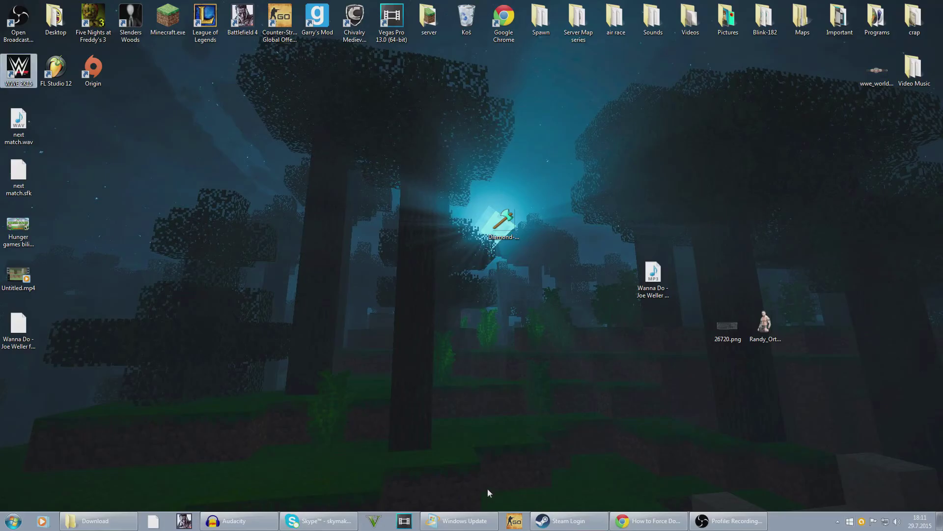
pyautogui.click(460, 521)
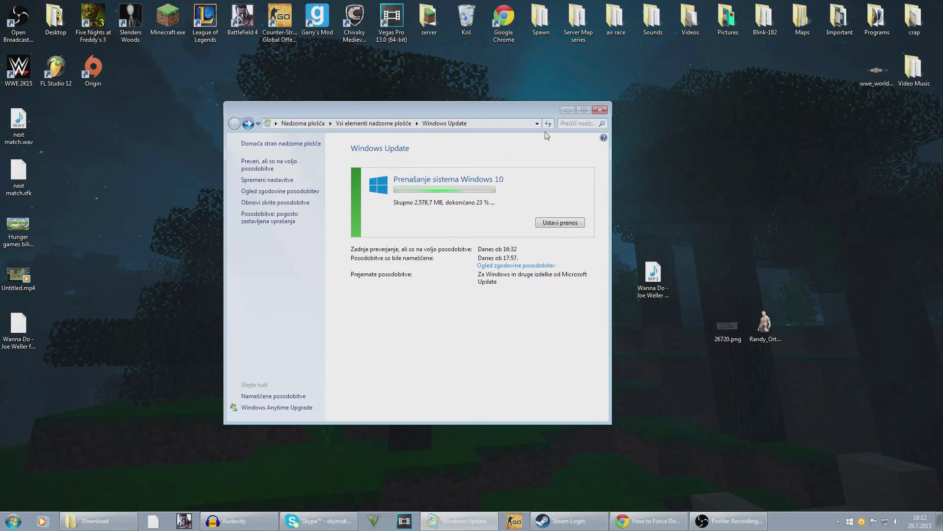
pyautogui.click(600, 110)
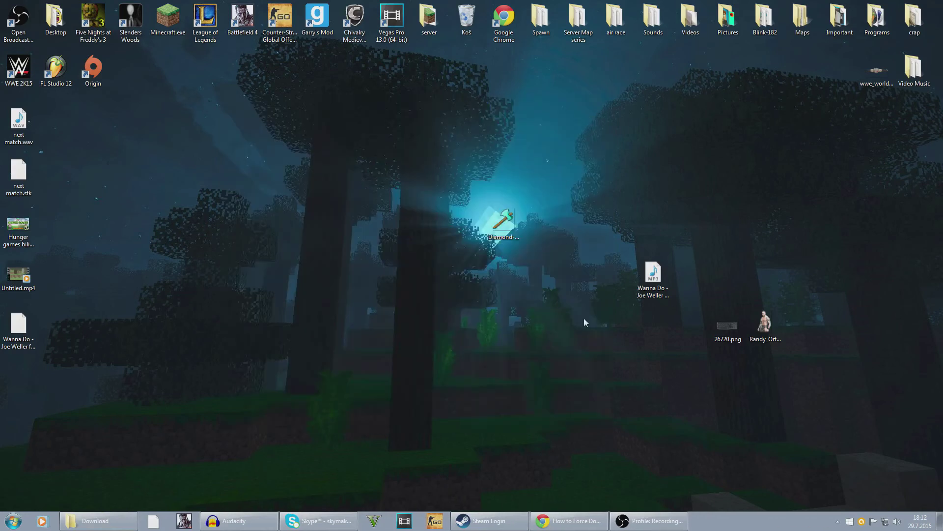
# Reopen Windows Update from the Get Windows 10 tray menu, minimize it, and restore the article
pyautogui.click(838, 521)
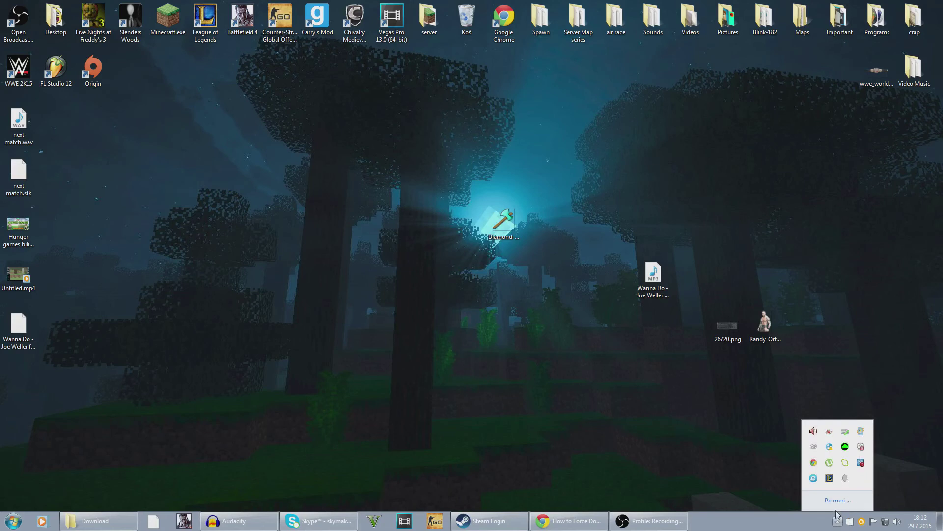
pyautogui.rightClick(850, 522)
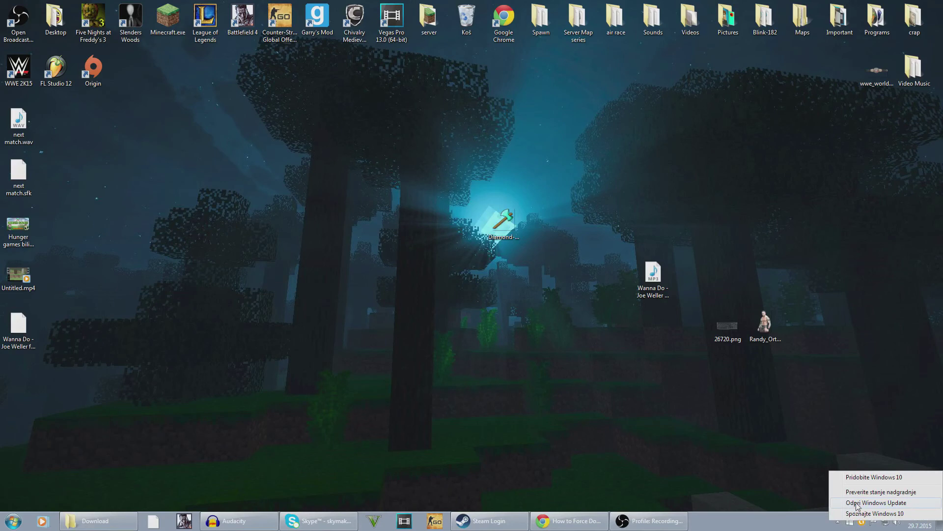
pyautogui.click(857, 503)
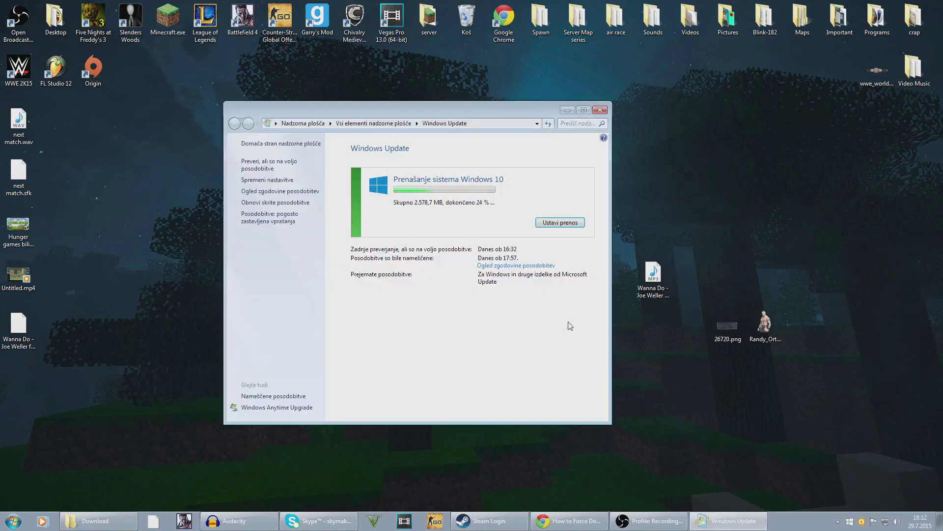
pyautogui.click(940, 521)
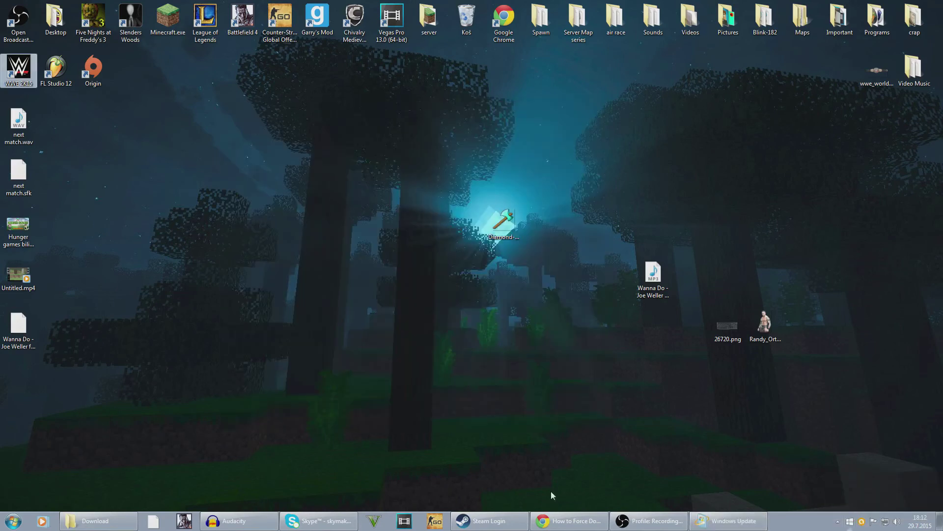
pyautogui.click(565, 513)
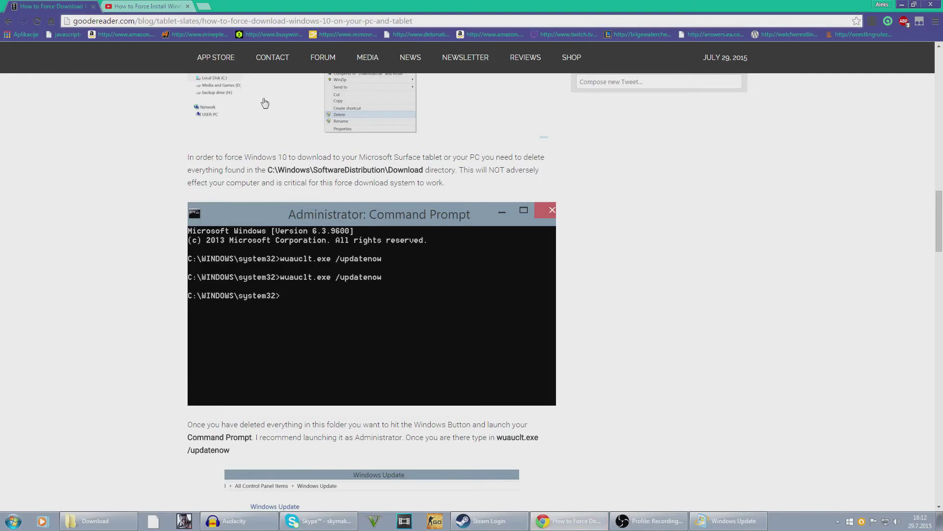
# Switch to the How to Force Install Windows 10 video, recheck the download at 24%, then show the desktop
pyautogui.click(145, 6)
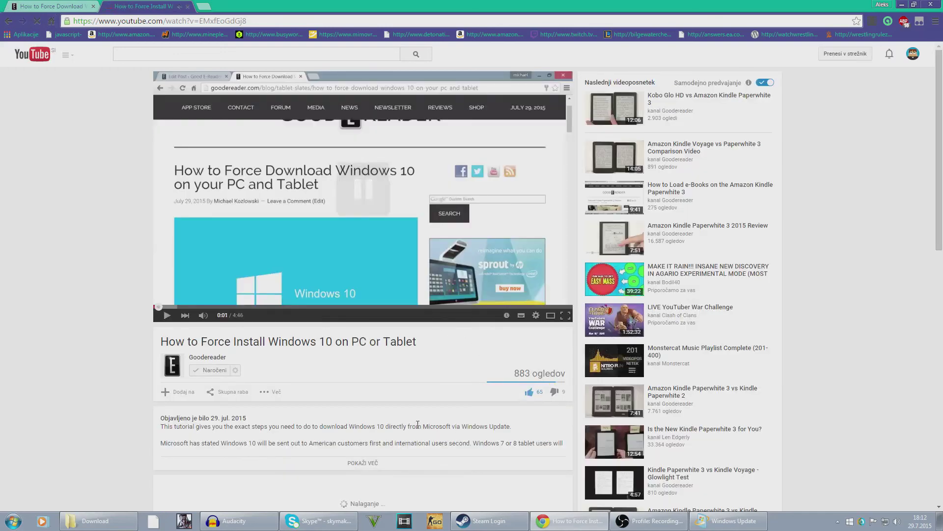
pyautogui.click(939, 520)
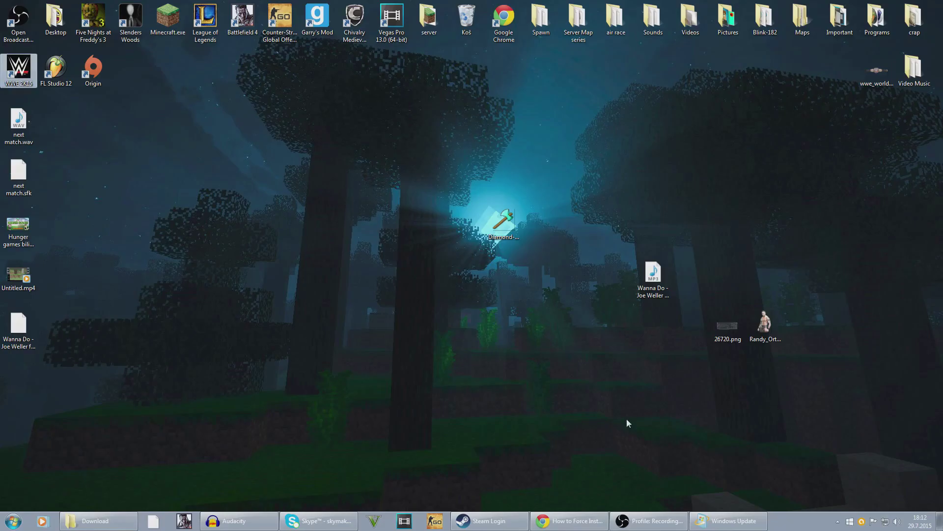
pyautogui.click(654, 521)
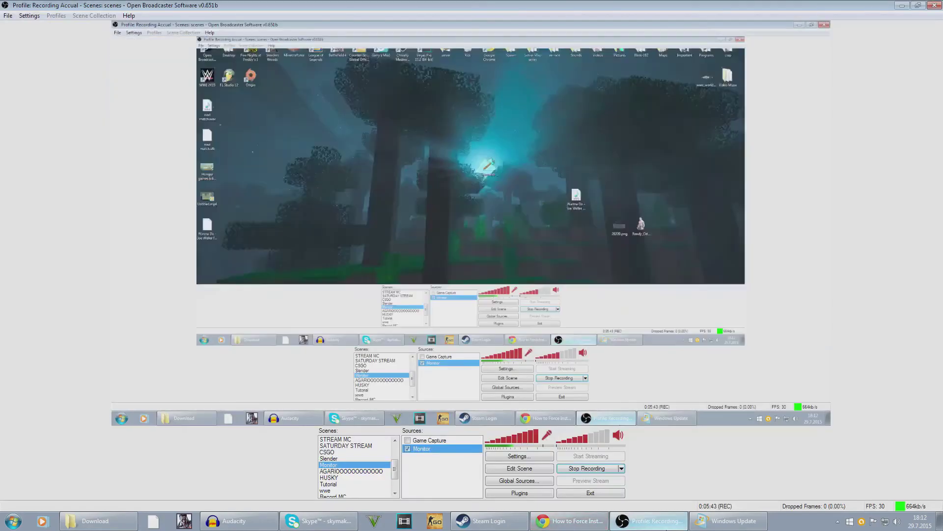
pyautogui.click(659, 526)
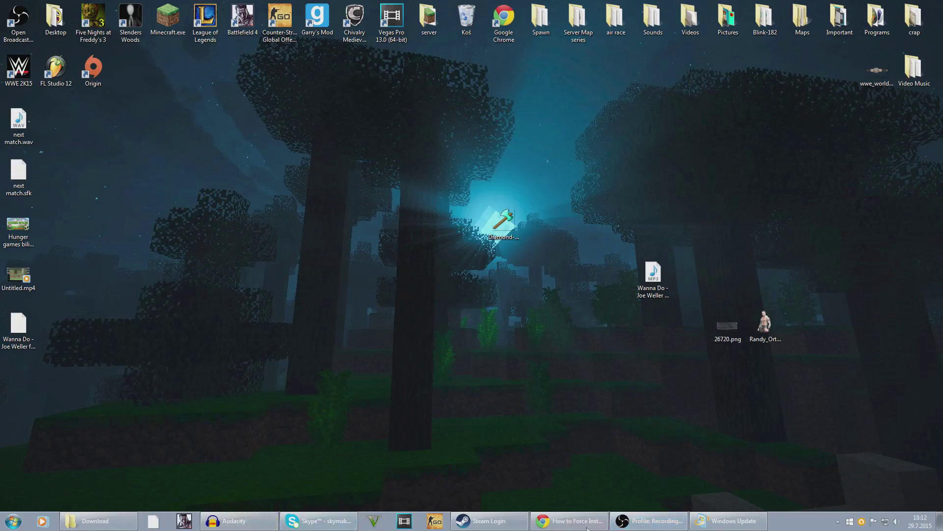
pyautogui.click(566, 520)
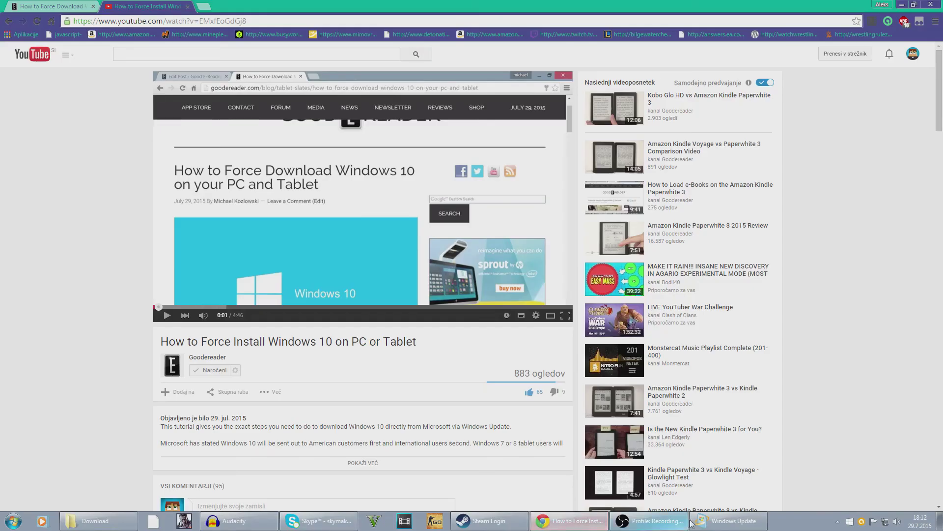
pyautogui.click(693, 522)
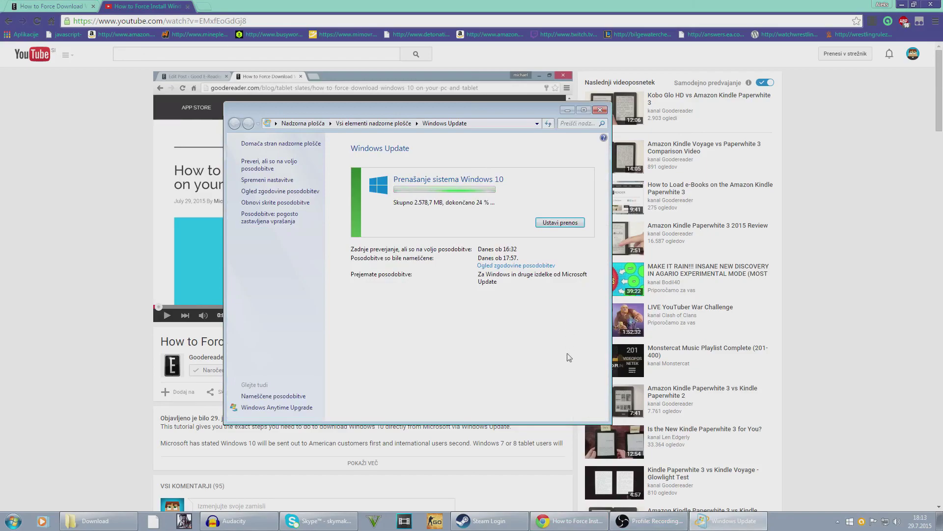
pyautogui.click(940, 521)
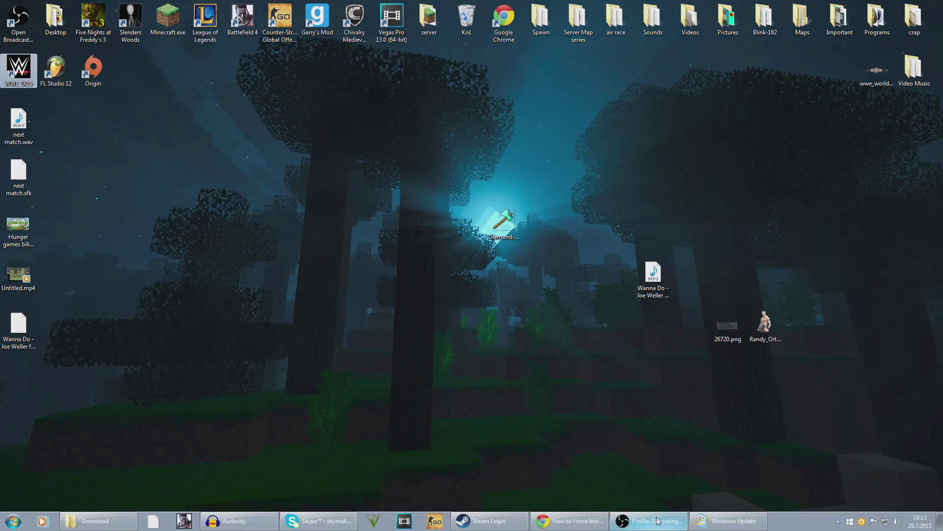